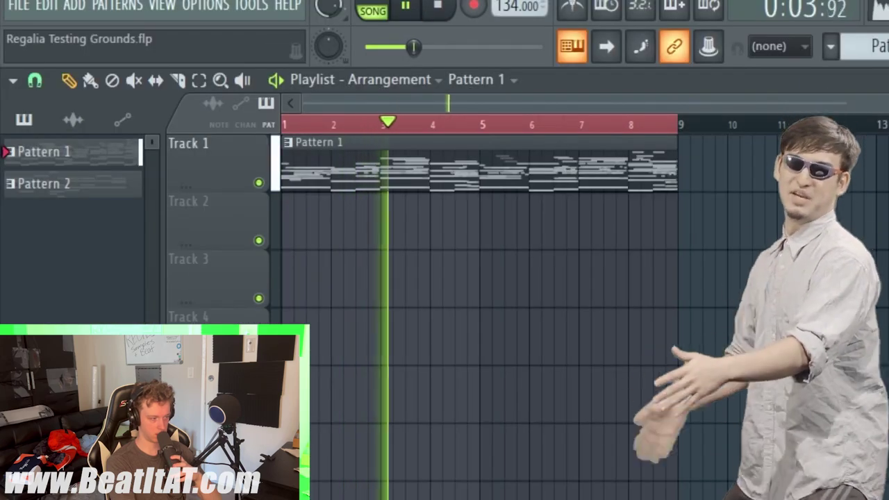
# Stop the song playback and move the Channel rack clear of the Pattern 1 clip
pyautogui.click(444, 12)
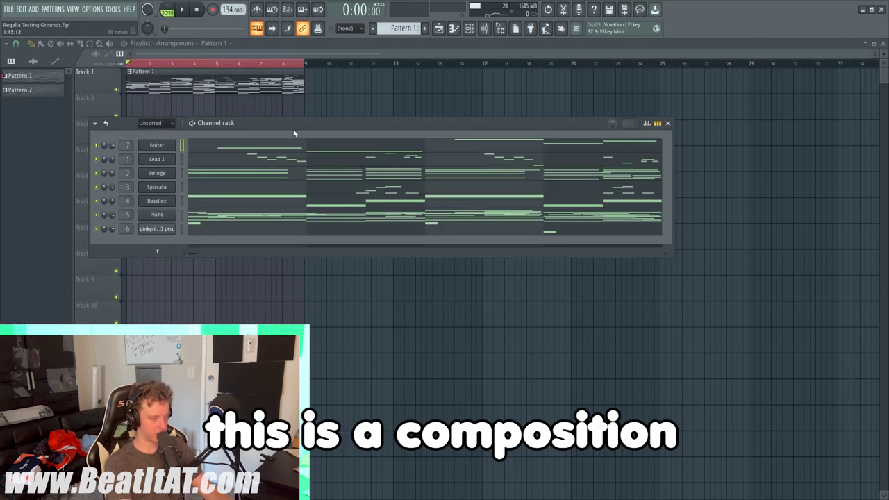
pyautogui.moveTo(284, 122); pyautogui.dragTo(524, 149)
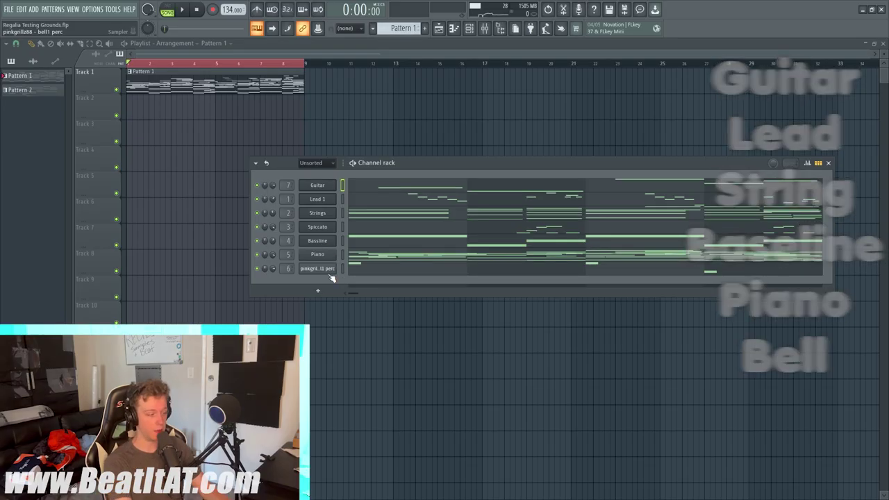
# Audition Pattern 1 in pattern mode and leave only the Bassline and Piano channels unmuted
pyautogui.click(353, 167)
pyautogui.press('space')
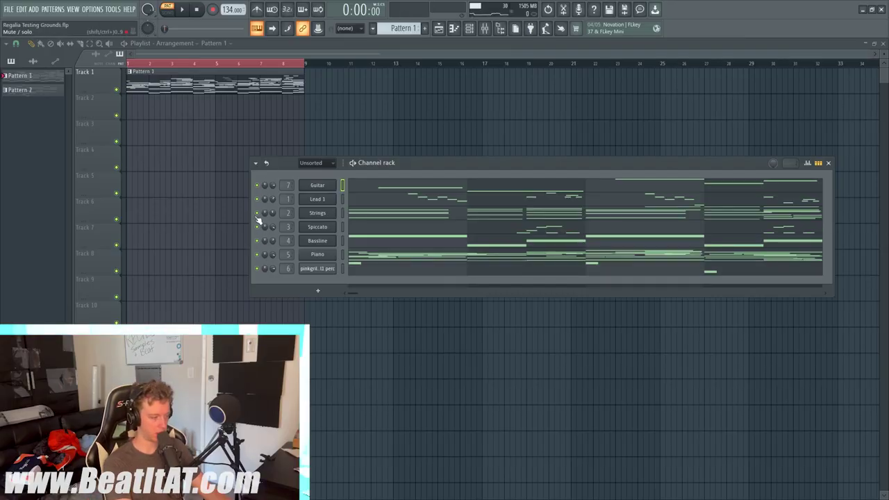
pyautogui.press('space')
pyautogui.click(486, 247)
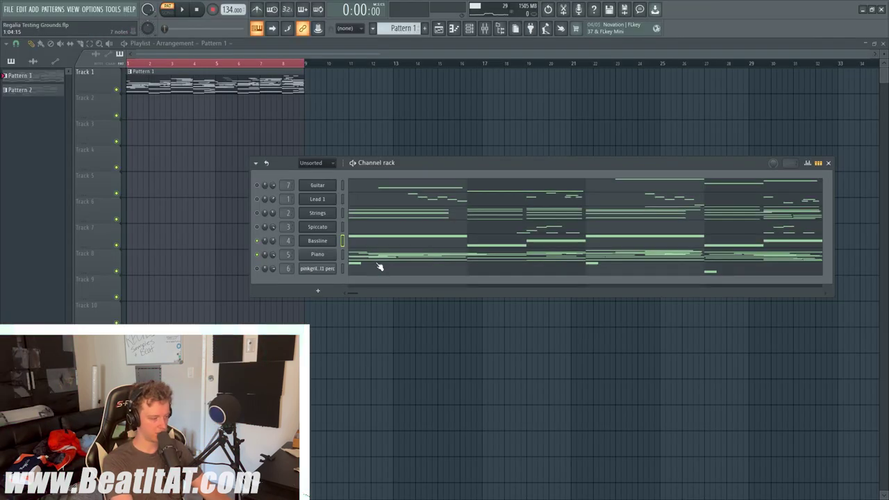
# Play the Bassline and Piano together and view the Piano channel's notes in the piano roll
pyautogui.press('space')
pyautogui.click(382, 262)
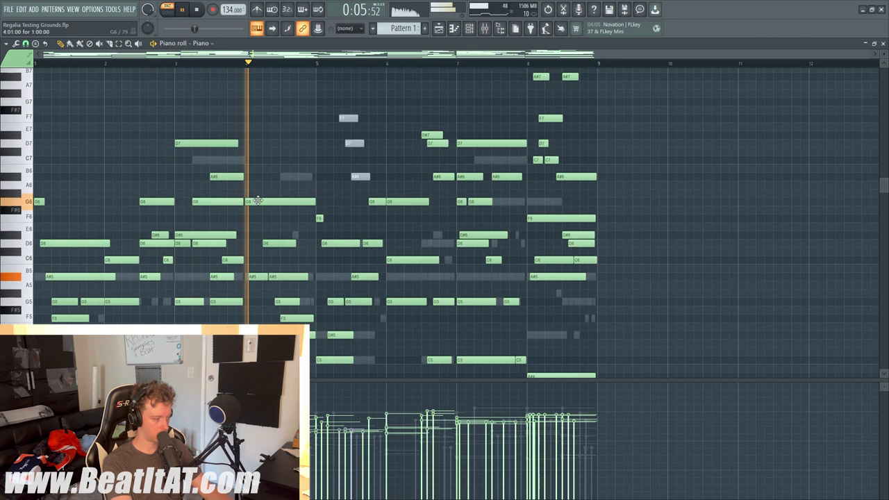
pyautogui.scroll(-3, 335, 200)
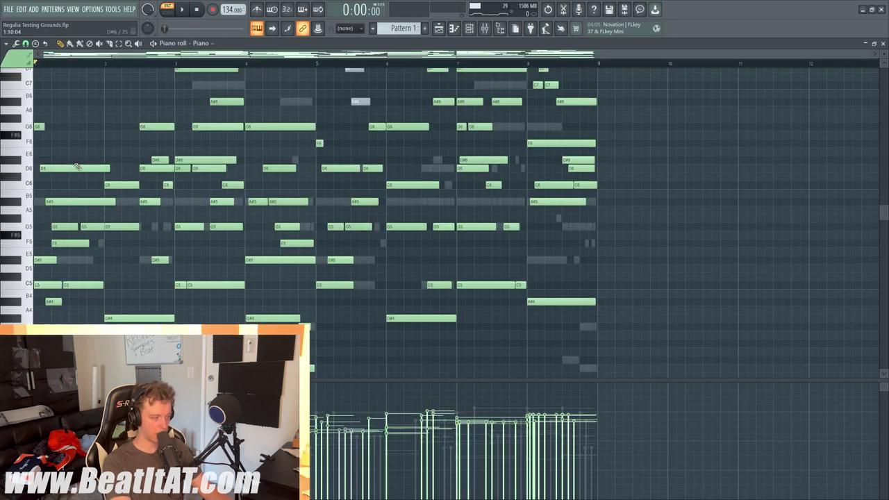
# Set the piano roll's grid snap to 1/3 step
pyautogui.scroll(5, 78, 166)
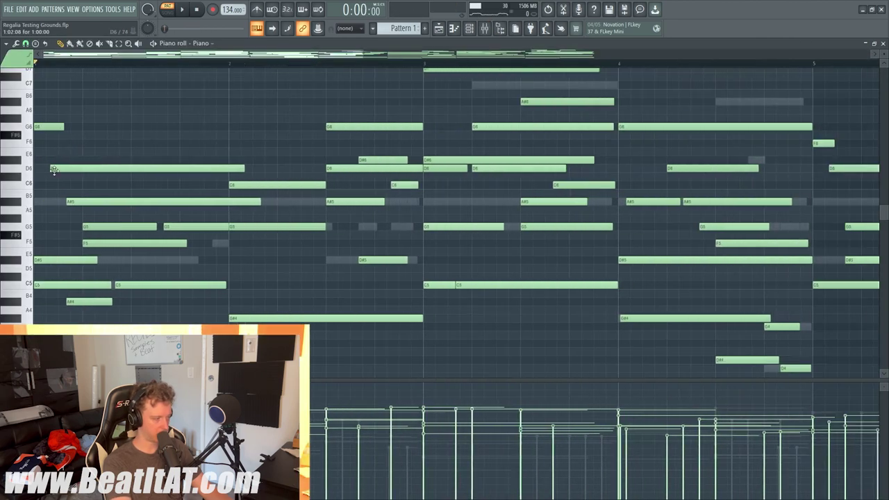
pyautogui.scroll(-4, 56, 162)
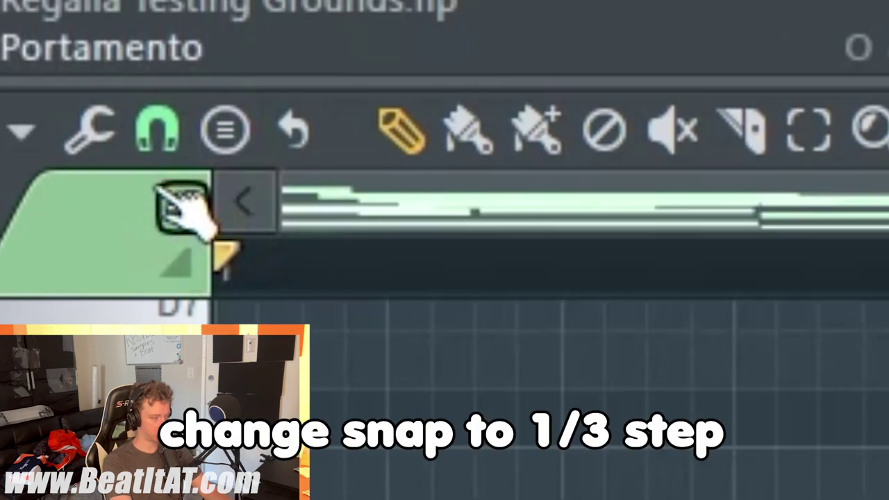
pyautogui.click(26, 46)
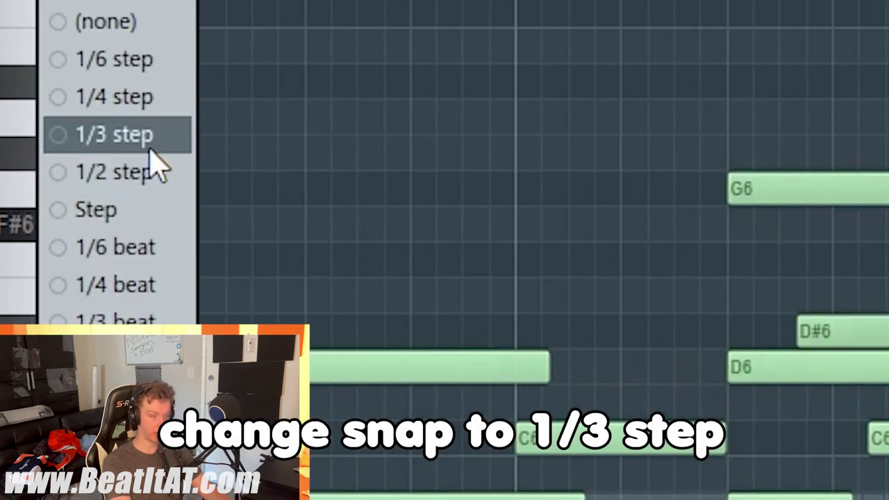
pyautogui.click(151, 154)
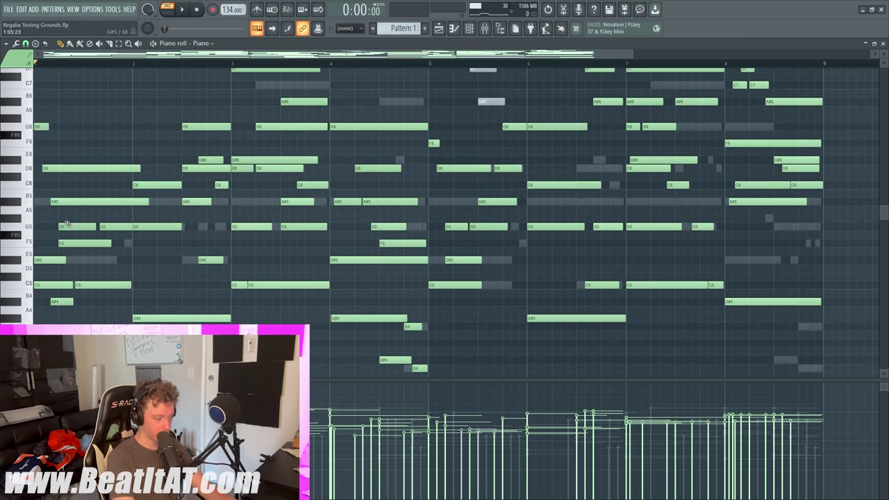
# Examine where the Piano notes of the first bar start against the grid and review the snap setting
pyautogui.scroll(6, 72, 212)
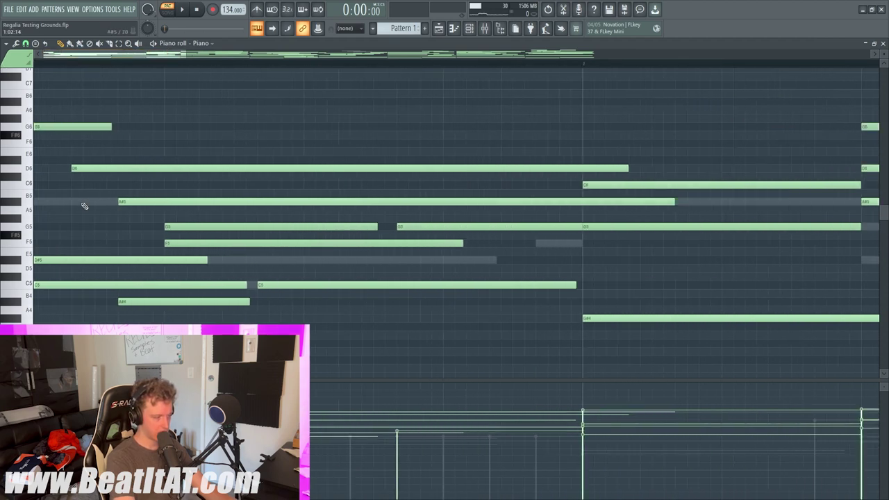
pyautogui.scroll(-3, 69, 181)
pyautogui.click(26, 43)
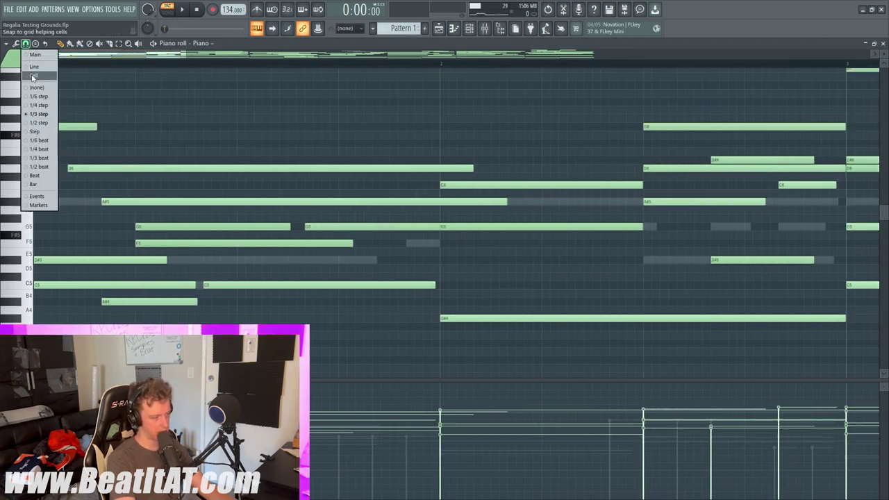
pyautogui.click(147, 135)
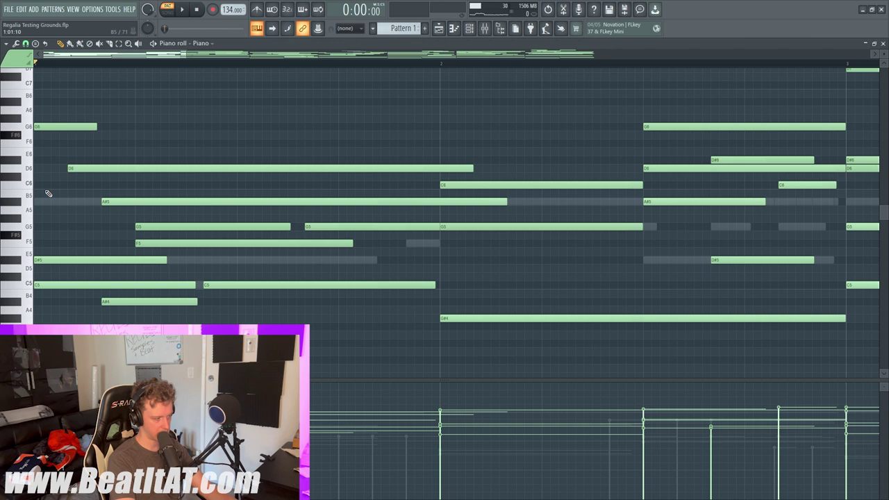
pyautogui.scroll(-1, 126, 218)
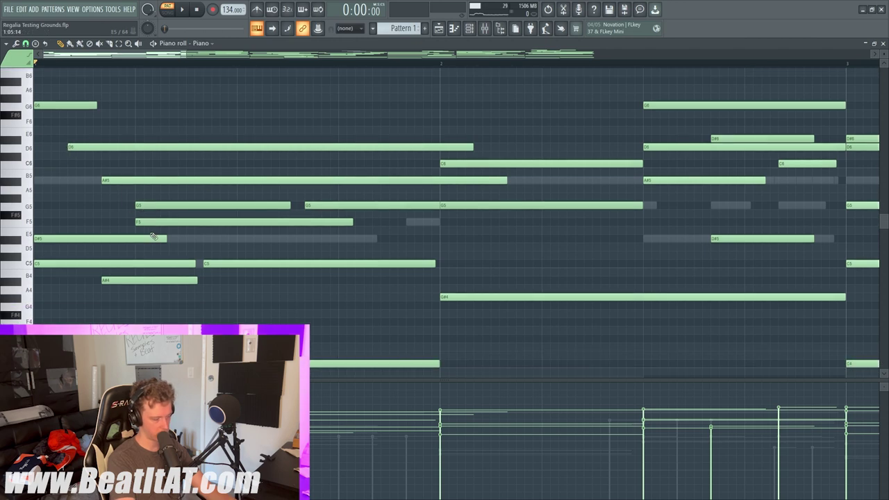
pyautogui.scroll(-2, 101, 204)
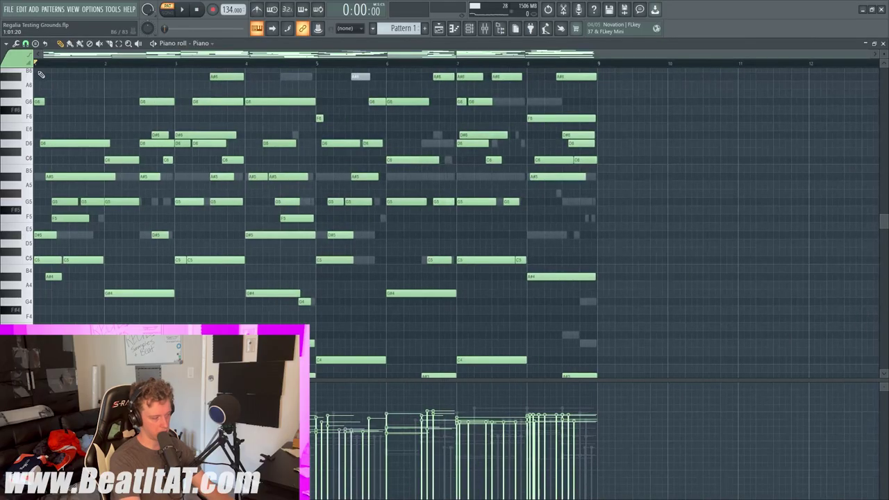
# Examine the Piano part's chords, highlighting the notes of bar 2 and clearing the selection
pyautogui.press('y')
pyautogui.moveTo(48, 254); pyautogui.dragTo(189, 268)
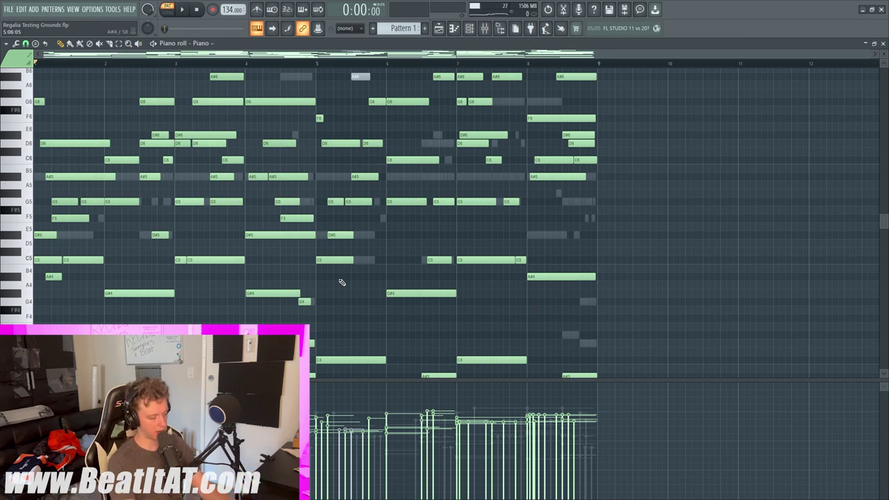
pyautogui.moveTo(54, 132); pyautogui.dragTo(39, 147)
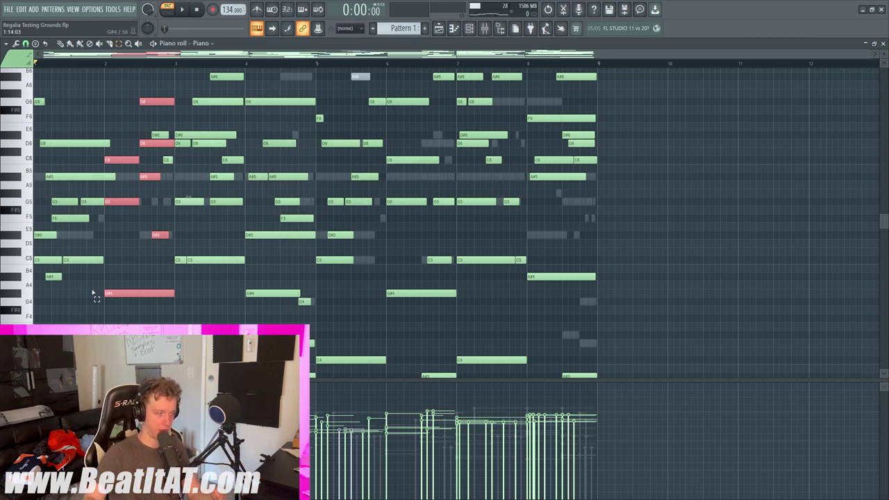
pyautogui.click(185, 91)
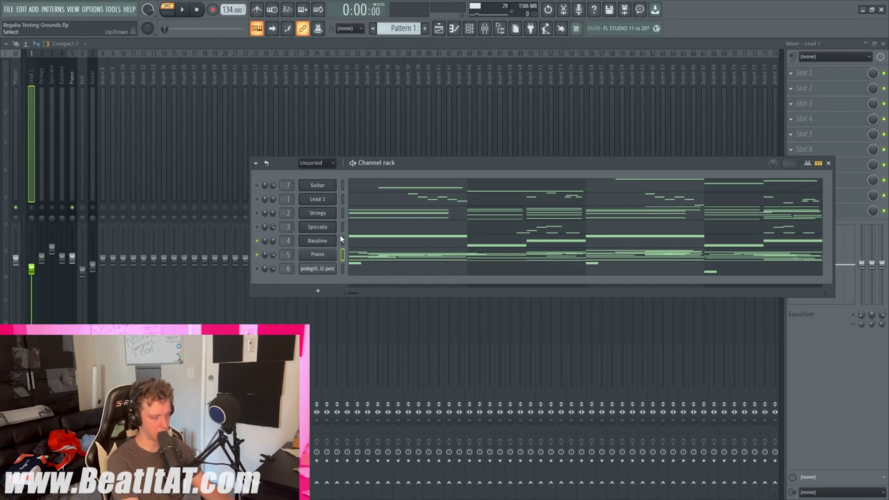
# Unmute the Spiccato channel and inspect the Bassline channel's Serum preset
pyautogui.click(353, 226)
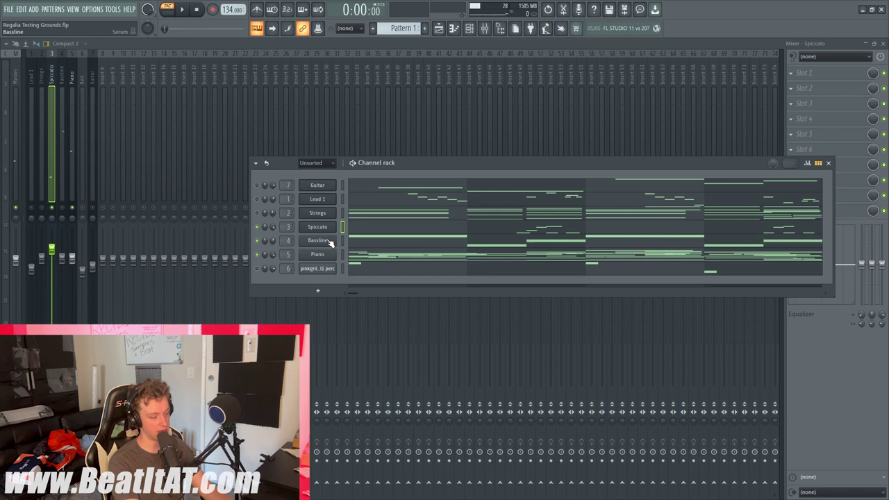
pyautogui.click(331, 243)
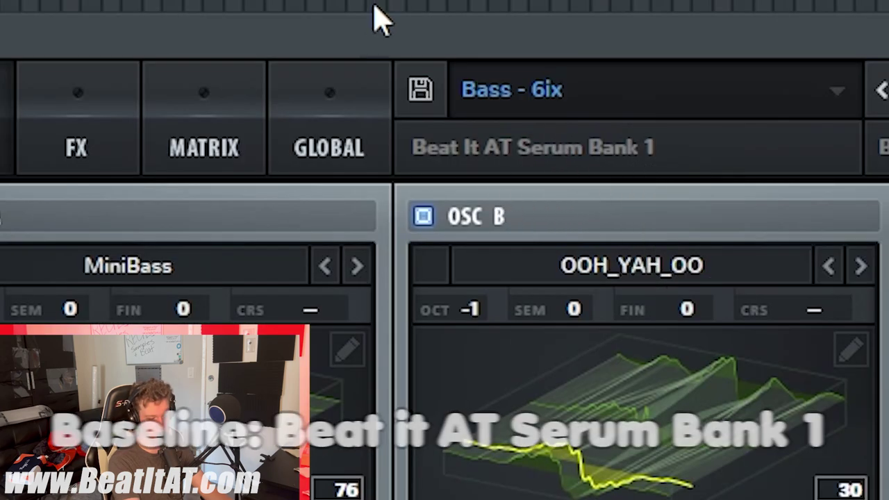
pyautogui.press('Escape')
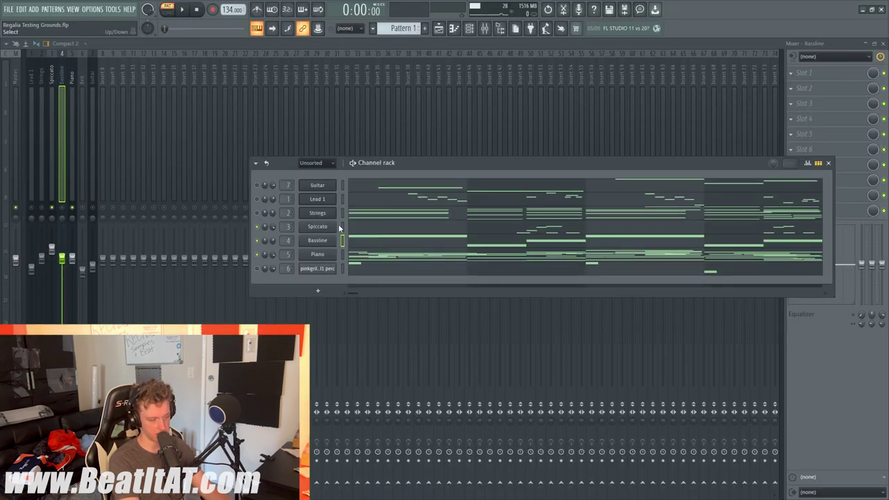
pyautogui.click(360, 232)
pyautogui.press('Escape')
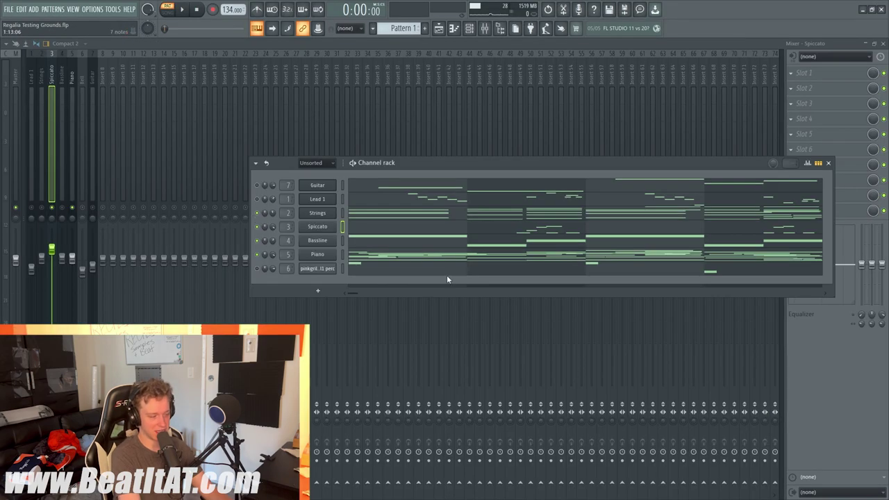
# Unmute the Strings and Bassline mixer tracks and play the pattern
pyautogui.click(60, 149)
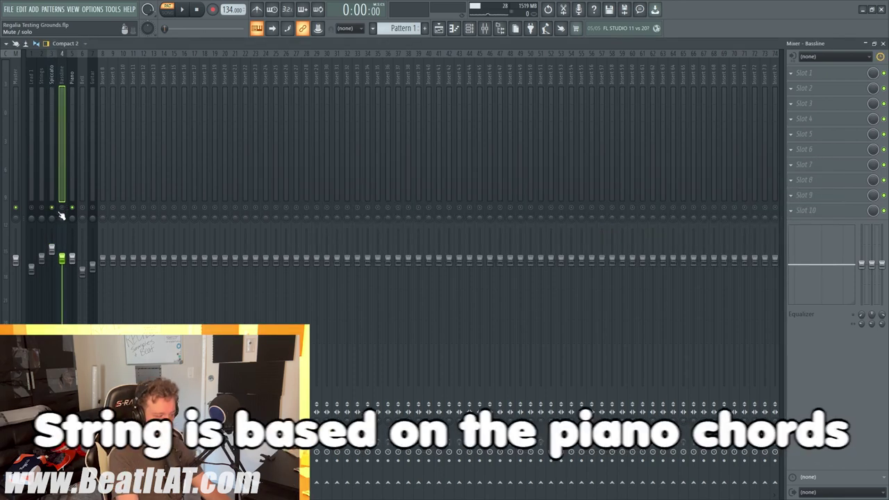
pyautogui.click(469, 29)
pyautogui.click(41, 207)
pyautogui.press('space')
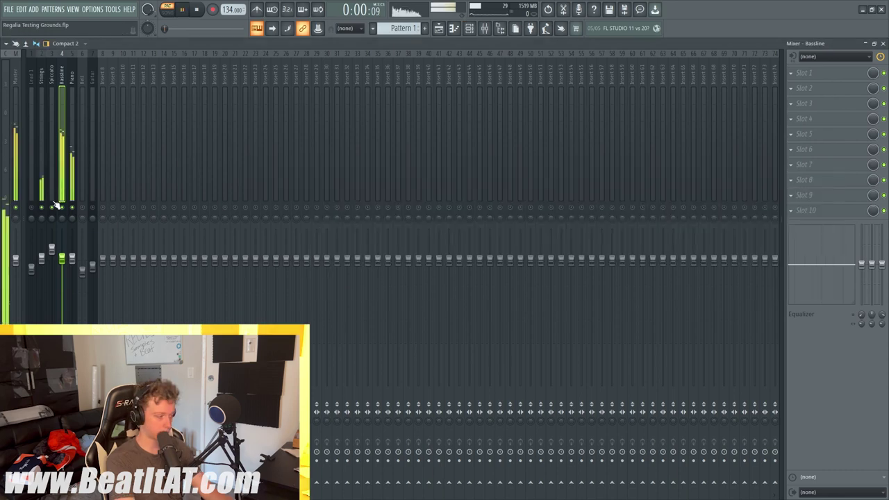
# Examine the Strings channel's notes in the piano roll during playback, and close it once playback is stopped
pyautogui.click(471, 30)
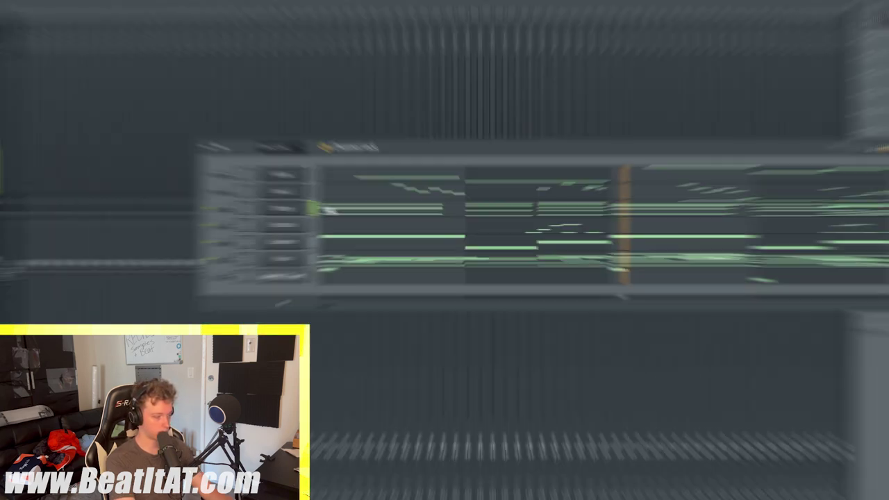
pyautogui.click(90, 207)
pyautogui.scroll(3, 196, 170)
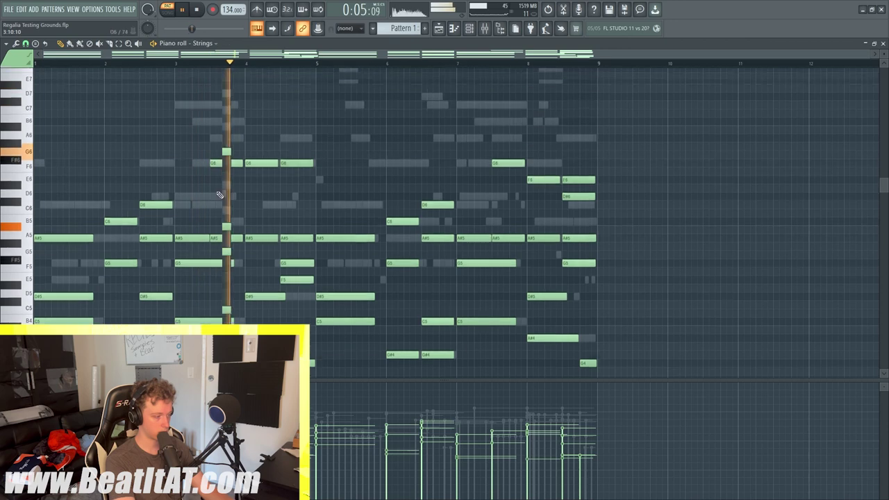
pyautogui.press('space')
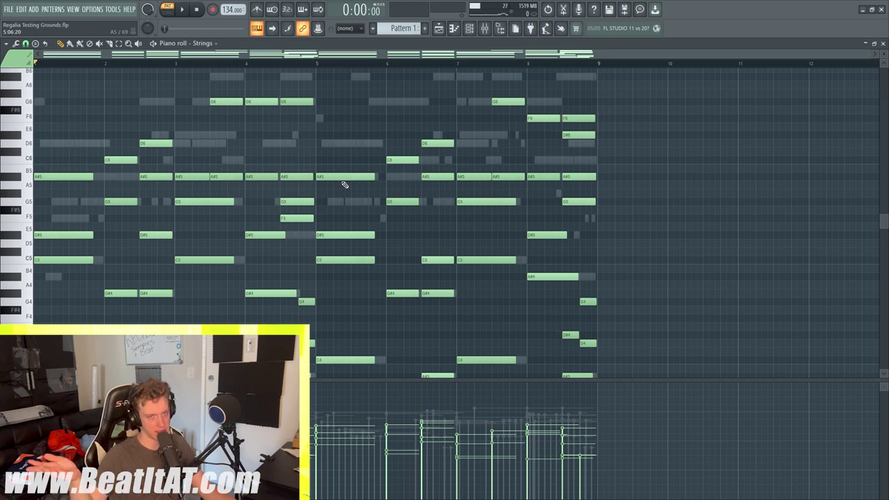
pyautogui.press('Escape')
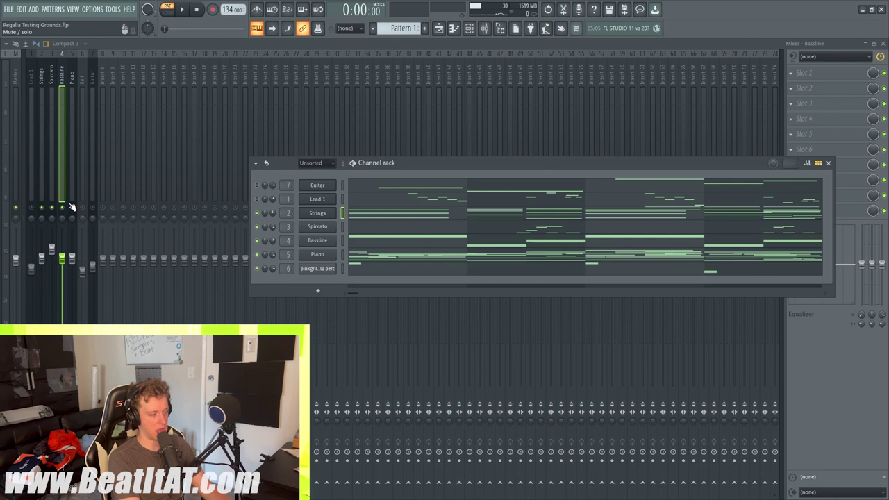
# Unmute the Bell and Lead 1 mixer tracks and audition the pattern with them
pyautogui.click(82, 208)
pyautogui.click(84, 188)
pyautogui.press('space')
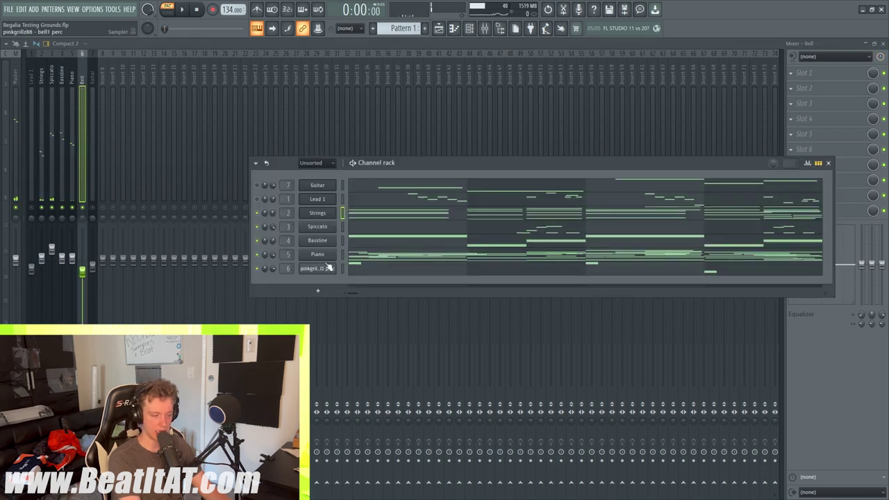
pyautogui.press('space')
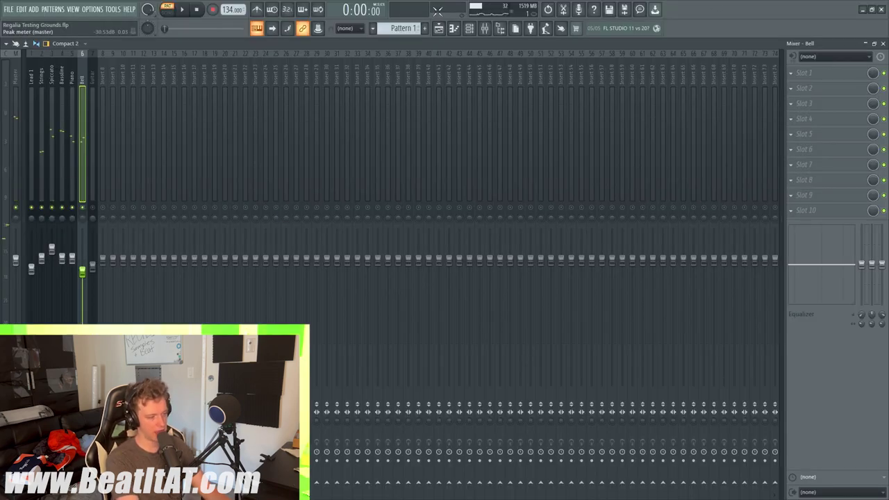
# Inspect the Lead 1 channel's Serum preset and return to the Channel rack
pyautogui.click(455, 31)
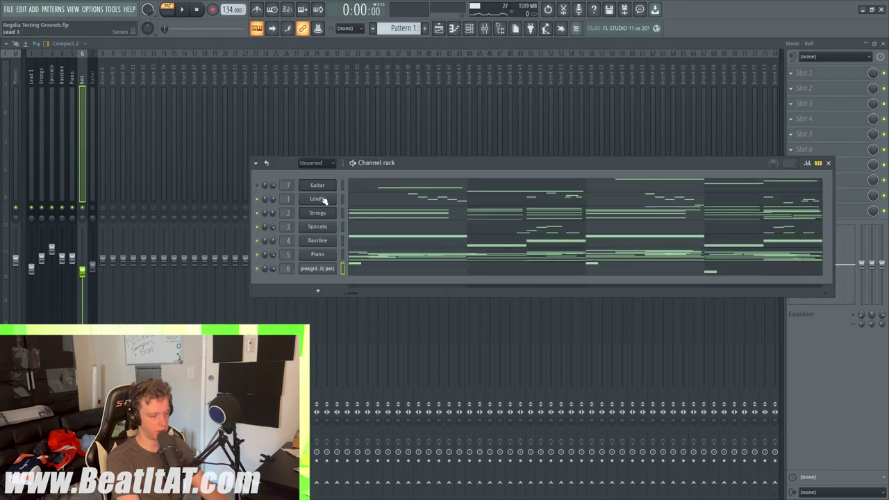
pyautogui.click(319, 196)
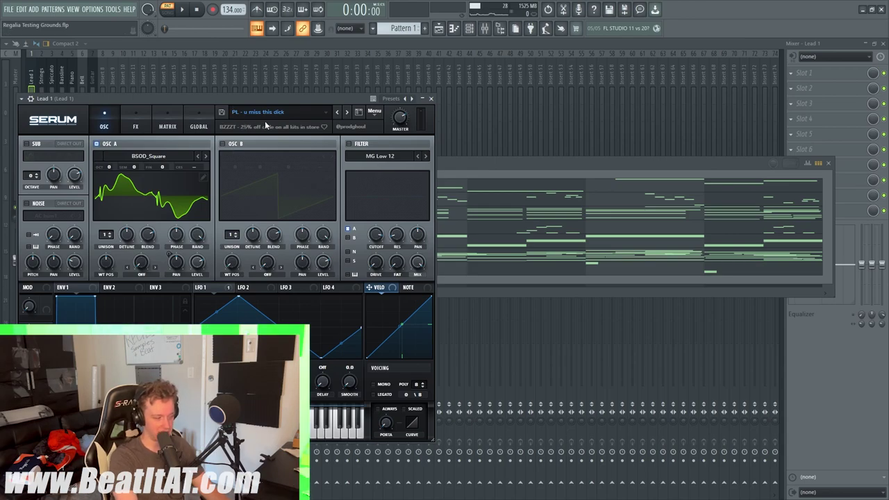
pyautogui.click(551, 164)
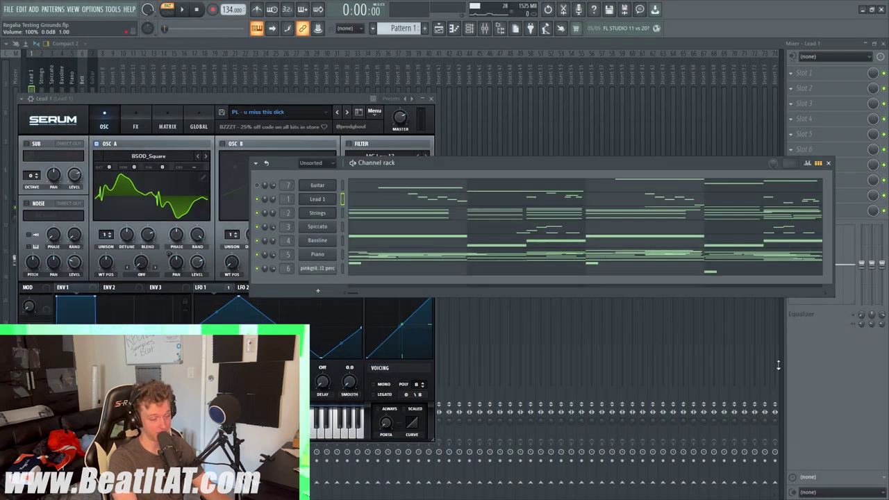
# Play the pattern with the Lead 1 part audible and select the Strings track in the mixer
pyautogui.click(778, 365)
pyautogui.press('space')
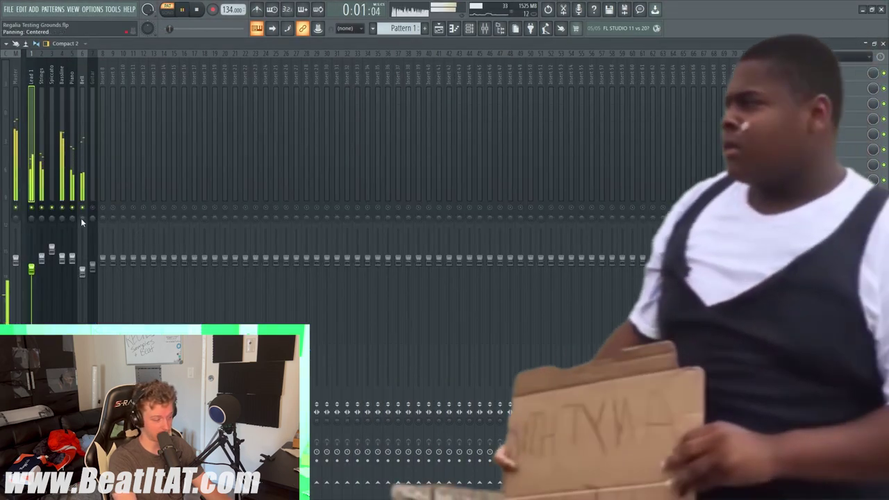
pyautogui.click(40, 173)
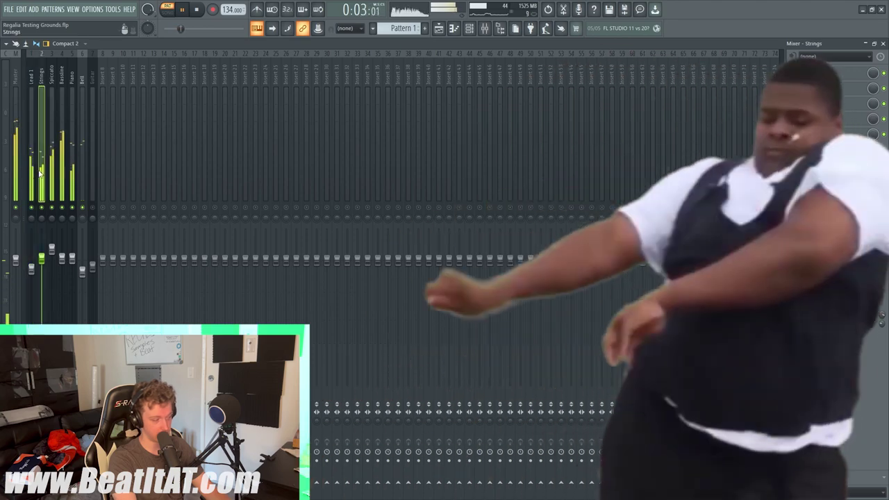
# Stop playback, unmute the Guitar mixer track and audition the pattern with the guitar part
pyautogui.click(31, 167)
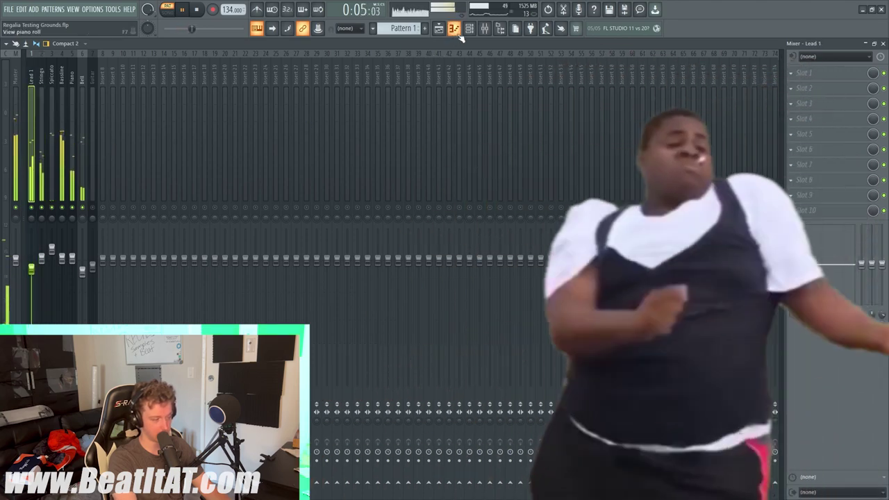
pyautogui.click(470, 29)
pyautogui.press('space')
pyautogui.click(93, 207)
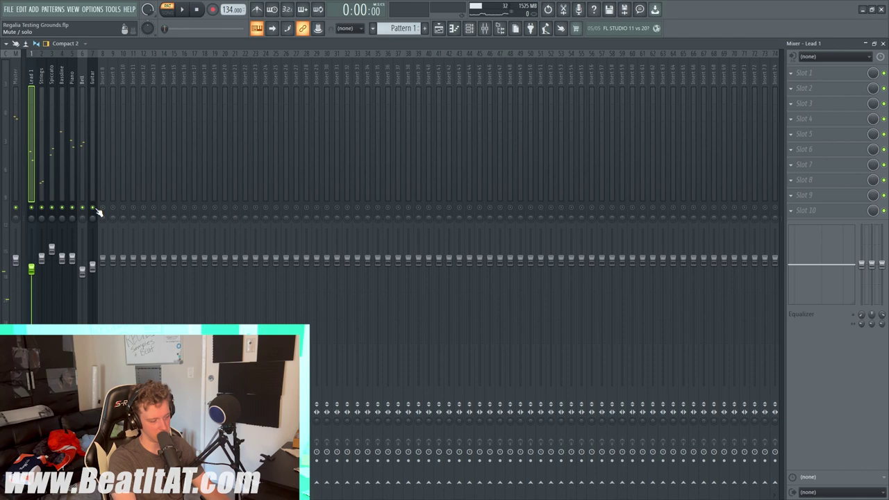
pyautogui.press('space')
pyautogui.click(93, 173)
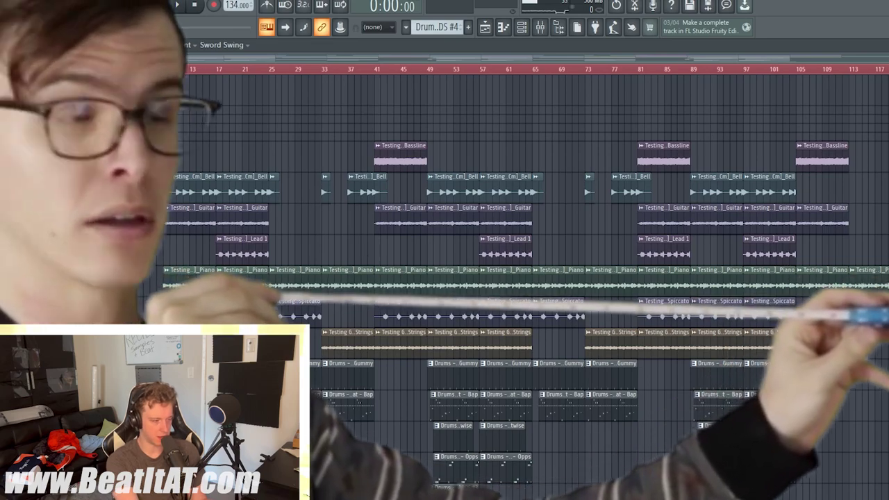
# Limit the playlist time selection to bars 1 to 49 and play the song from the start while viewing the arrangement
pyautogui.scroll(-2, 528, 278)
pyautogui.scroll(-2, 528, 278)
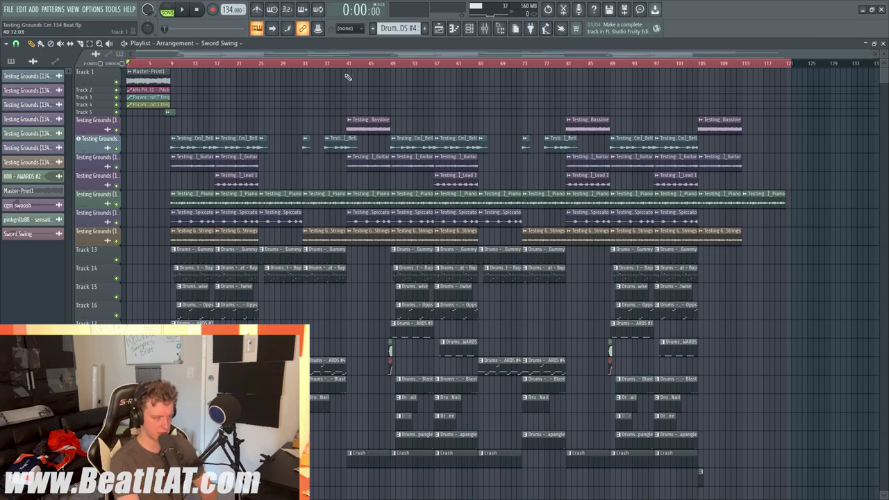
pyautogui.keyDown('ctrl'); pyautogui.click(389, 65); pyautogui.keyUp('ctrl')
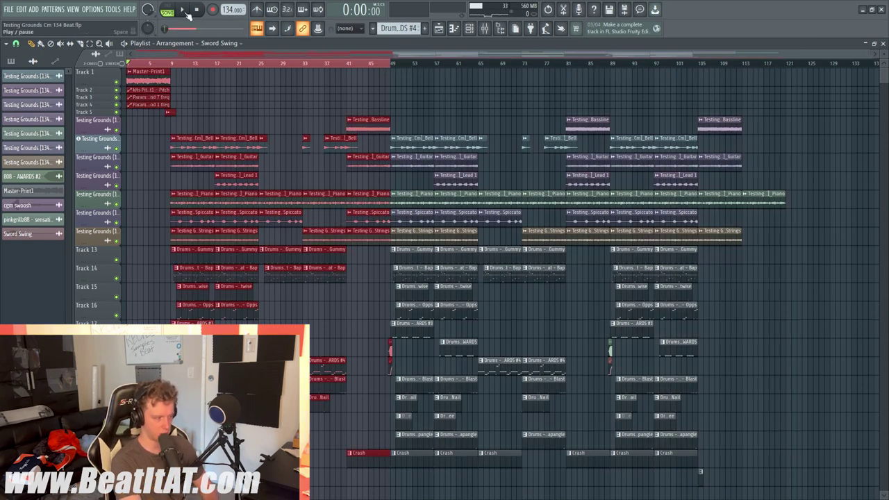
pyautogui.click(273, 105)
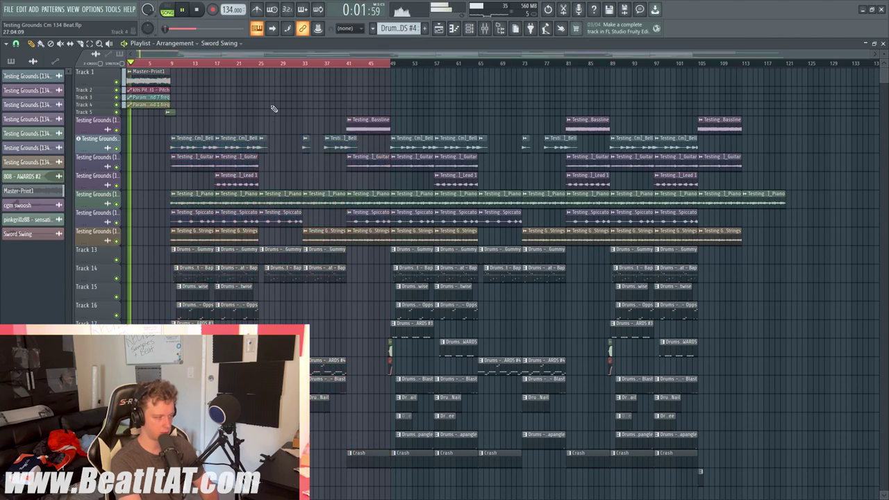
pyautogui.scroll(-5, 583, 146)
pyautogui.scroll(5, 221, 187)
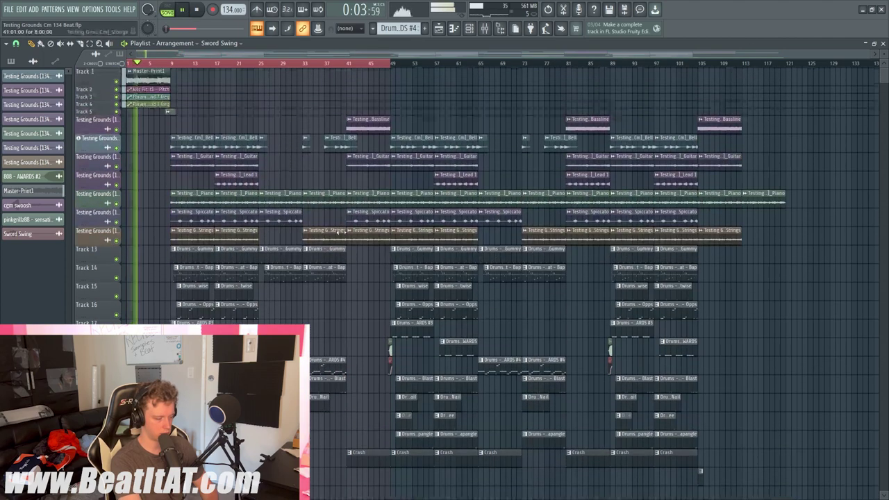
pyautogui.scroll(-5, 301, 178)
pyautogui.scroll(5, 251, 182)
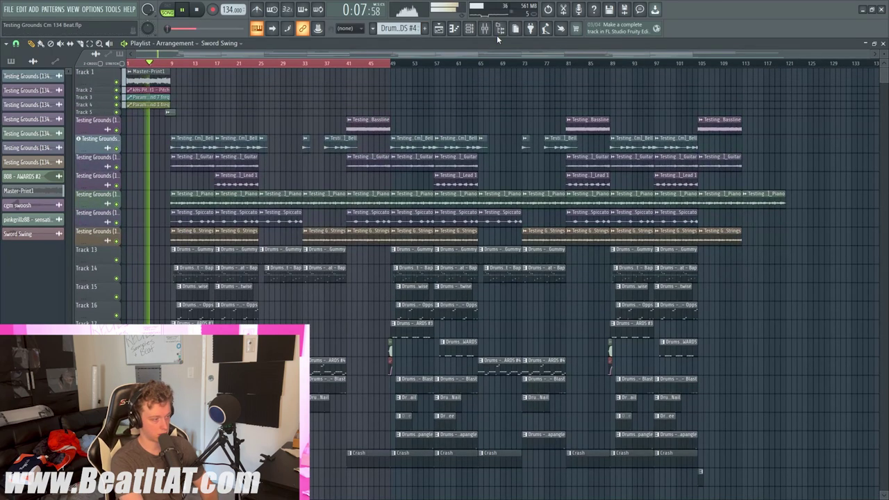
pyautogui.click(490, 39)
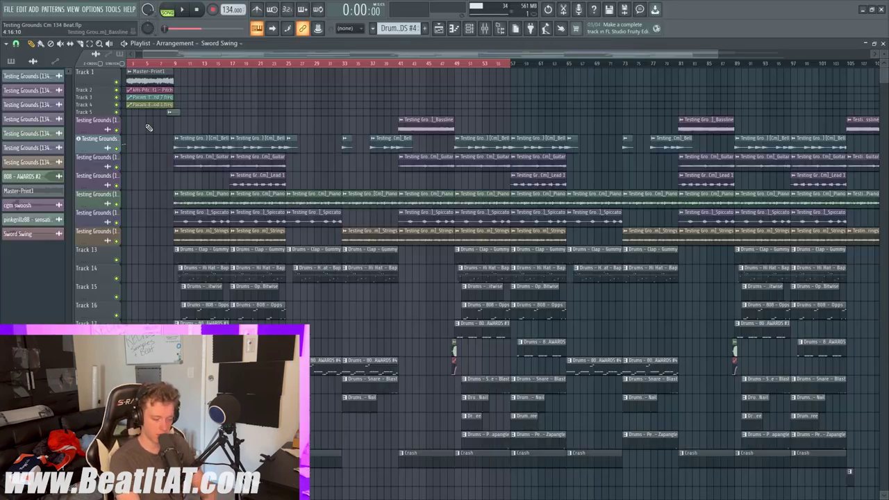
# Enlarge Track 2 to examine the pitch automation of the Master-Print1 intro and select the Band 7 frequency automation below it
pyautogui.scroll(3, 149, 128)
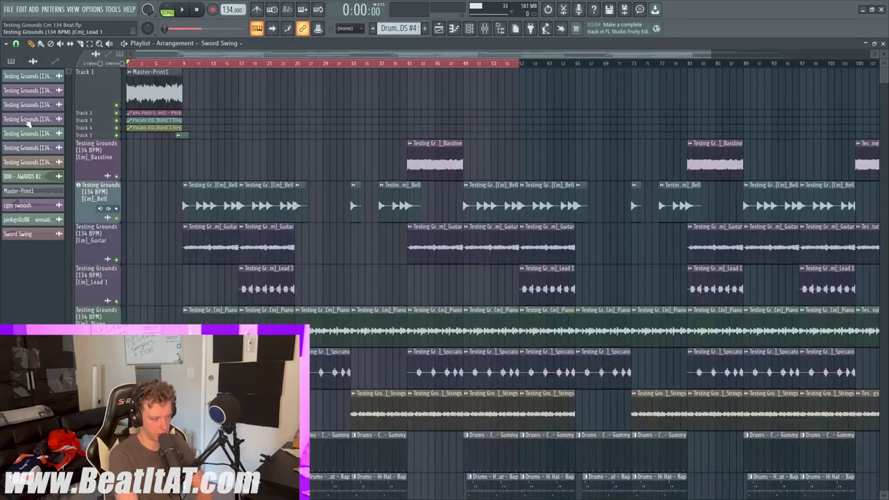
pyautogui.doubleClick(84, 116)
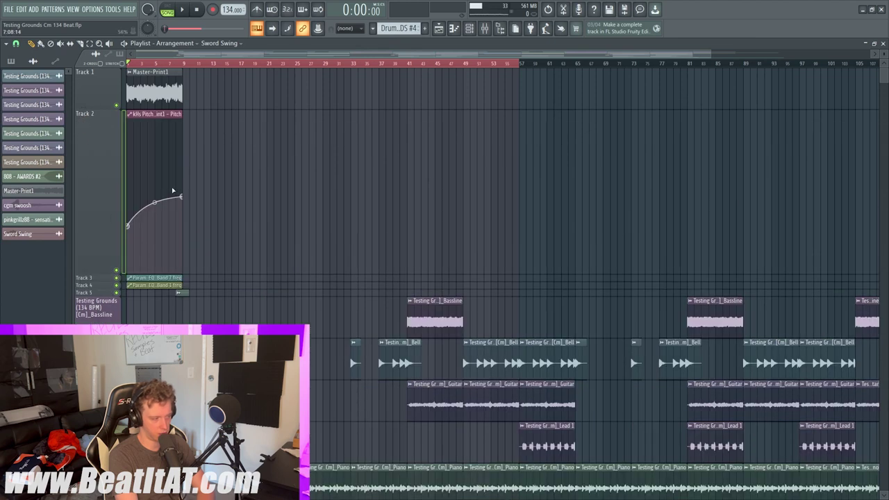
pyautogui.doubleClick(154, 277)
pyautogui.click(322, 147)
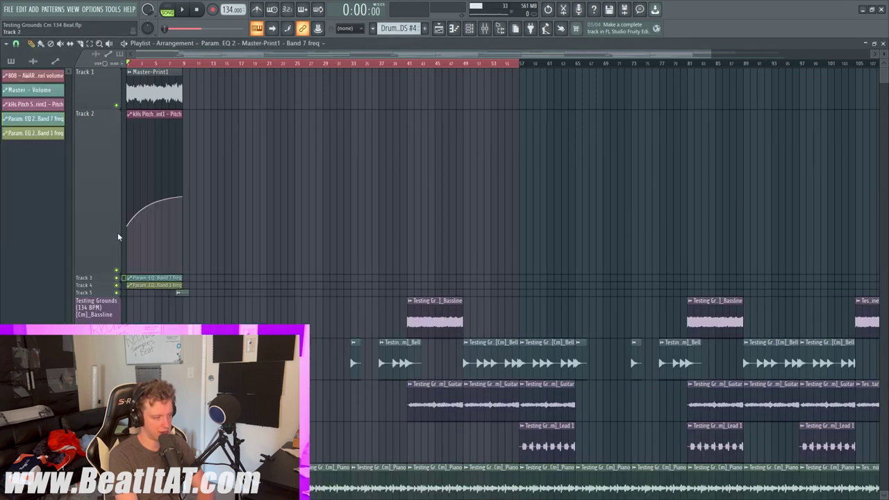
pyautogui.scroll(-5, 83, 270)
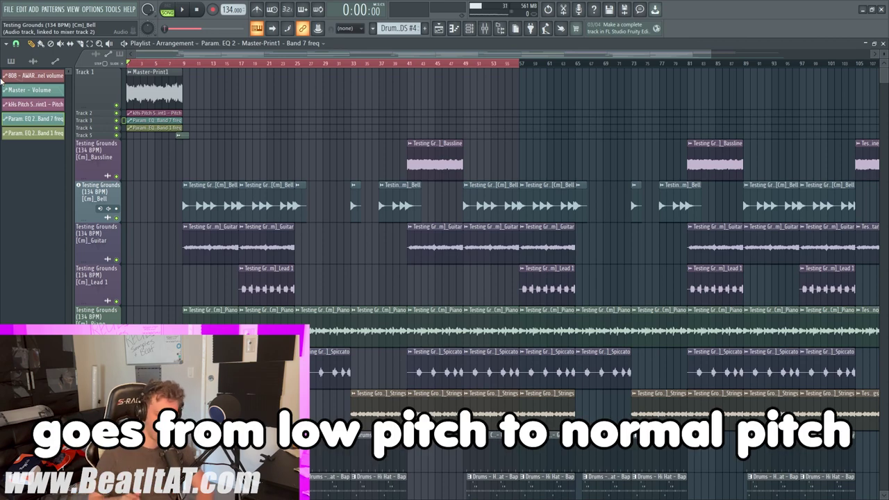
# Place the playhead at bar 8 and examine the 808 - AWARDS #2 clip with its channel volume automation around bar 9
pyautogui.click(177, 63)
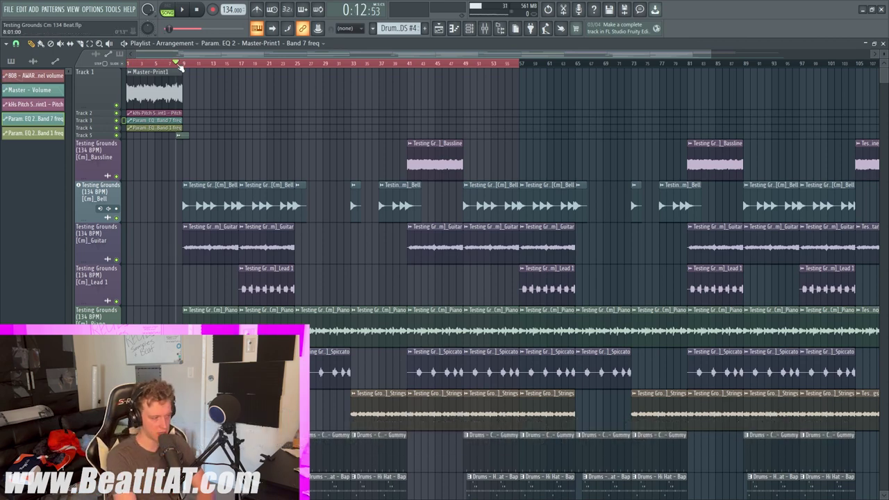
pyautogui.scroll(-10, 490, 184)
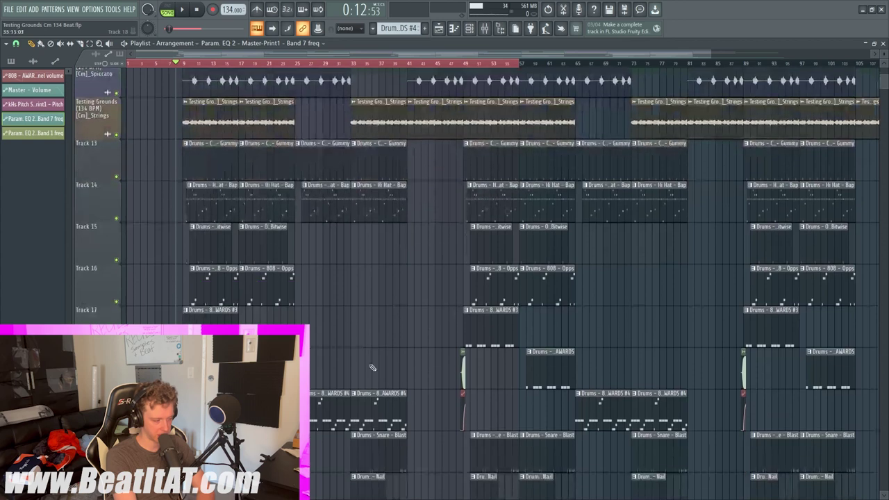
pyautogui.scroll(5, 290, 235)
pyautogui.scroll(3, 290, 234)
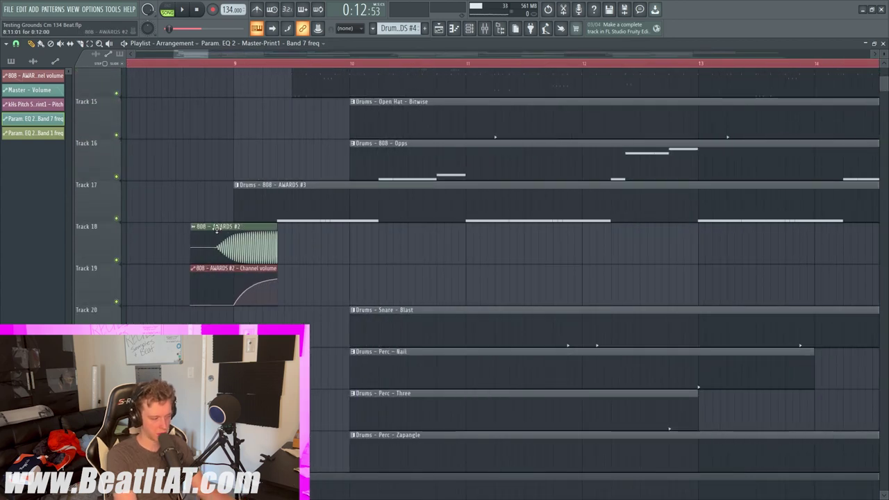
pyautogui.click(300, 201)
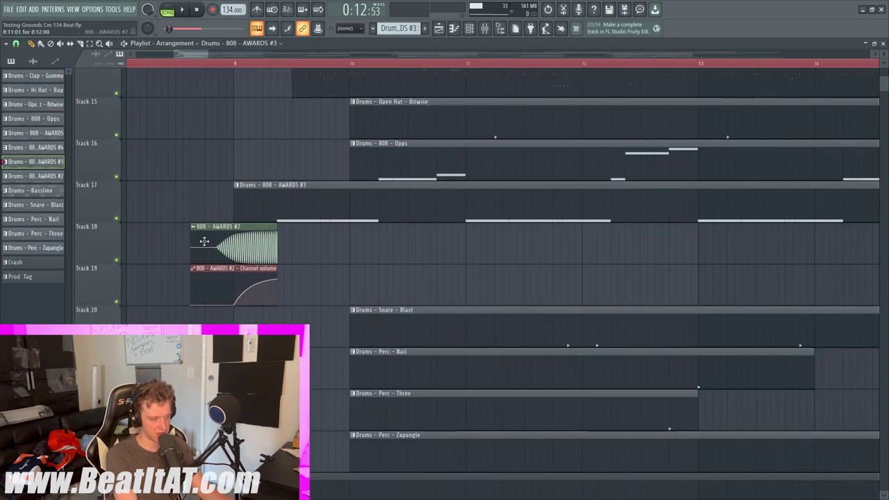
pyautogui.scroll(-4, 294, 207)
pyautogui.scroll(4, 282, 219)
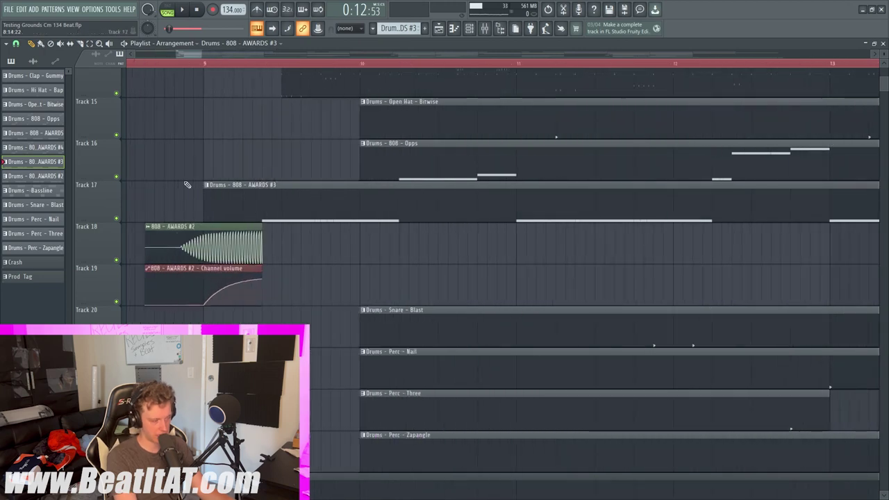
# Inspect the notes of the Drums - 808 - AWARDS #3 pattern in the piano roll and return to the playlist
pyautogui.doubleClick(272, 207)
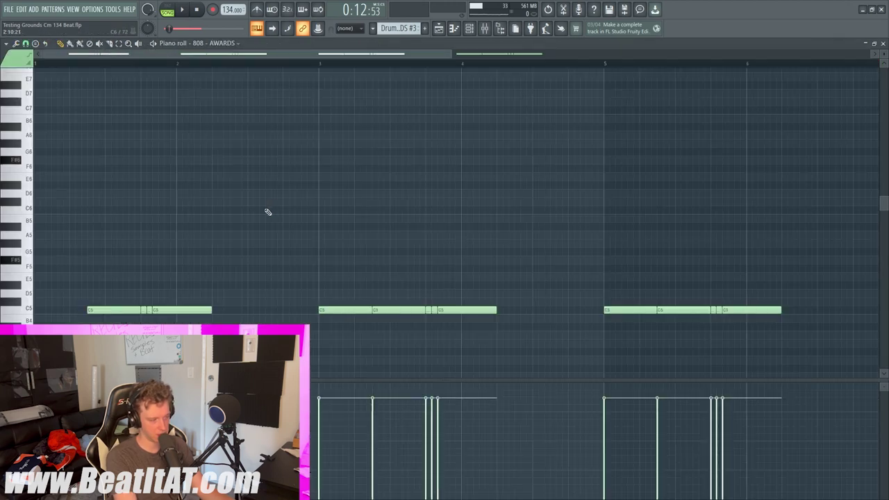
pyautogui.scroll(-3, 268, 211)
pyautogui.press('Escape')
pyautogui.press('F6')
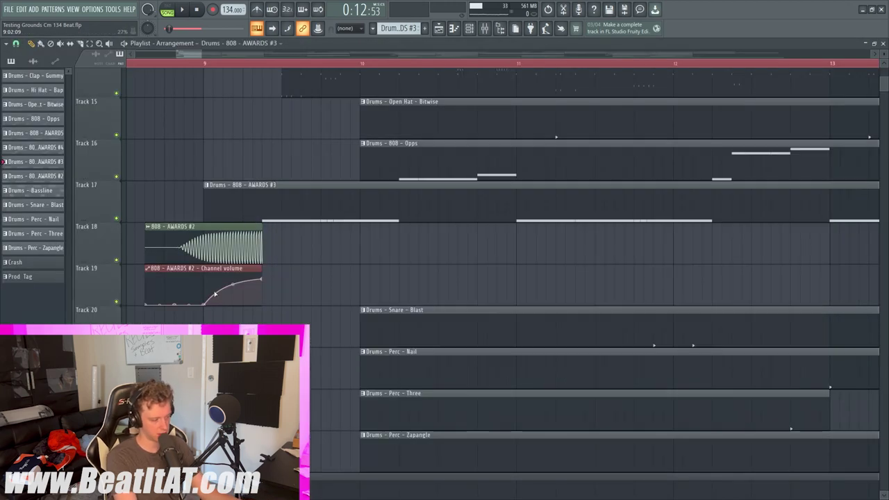
# Audition the 808 transition from just before bar 9 while viewing the drum clips, and stop playback
pyautogui.click(189, 64)
pyautogui.press('space')
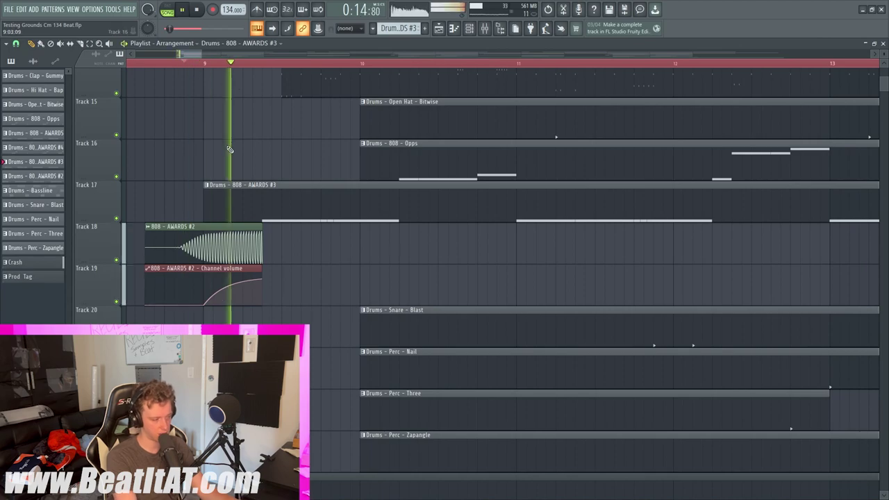
pyautogui.scroll(-3, 245, 156)
pyautogui.scroll(-1, 247, 182)
pyautogui.scroll(6, 268, 239)
pyautogui.scroll(-3, 327, 243)
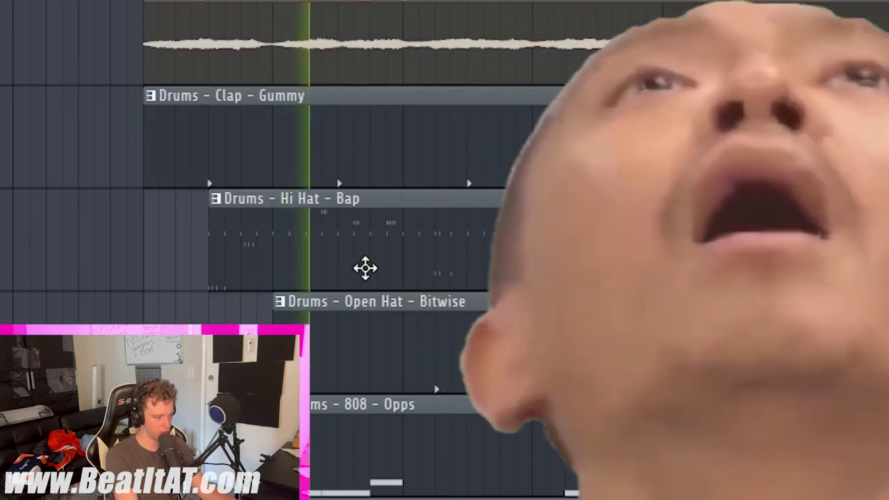
pyautogui.scroll(-2, 332, 229)
pyautogui.press('space')
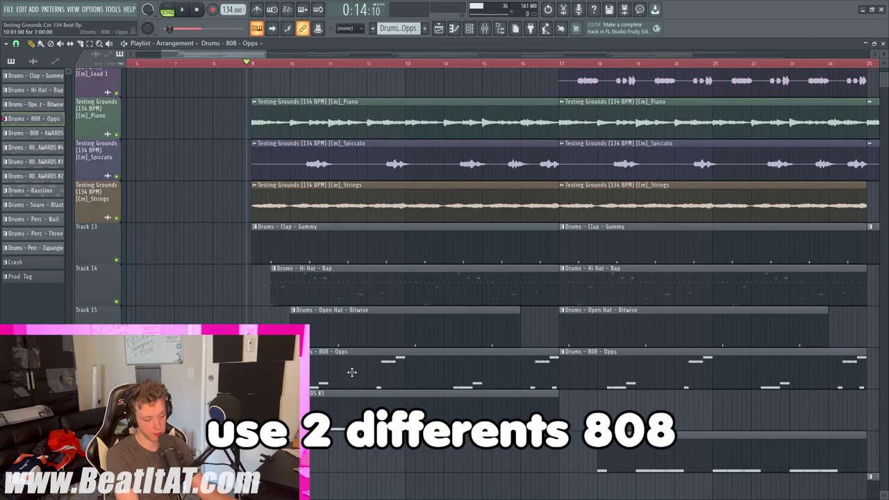
# Inspect the Drums - 808 - Opps and Drums - 808 - AWARDS #3 patterns in the Channel rack to compare their 808 sounds
pyautogui.doubleClick(452, 242)
pyautogui.hscroll(-2, 325, 371)
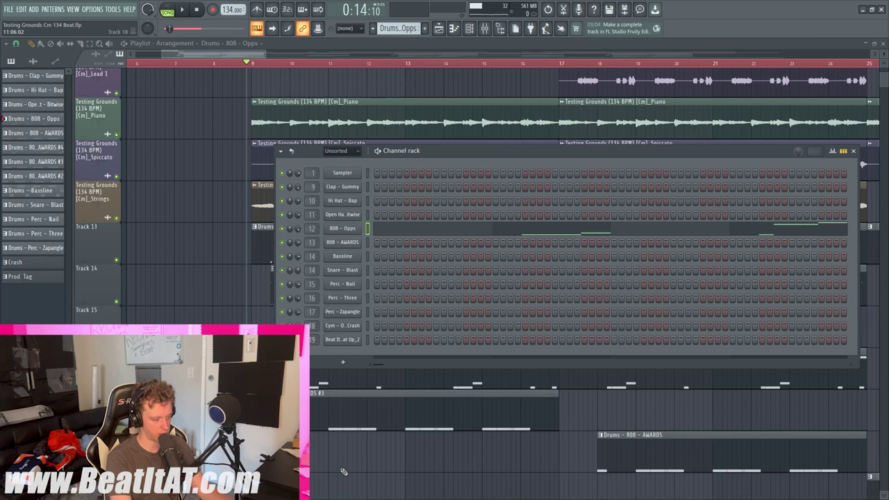
pyautogui.press('F6')
pyautogui.doubleClick(337, 420)
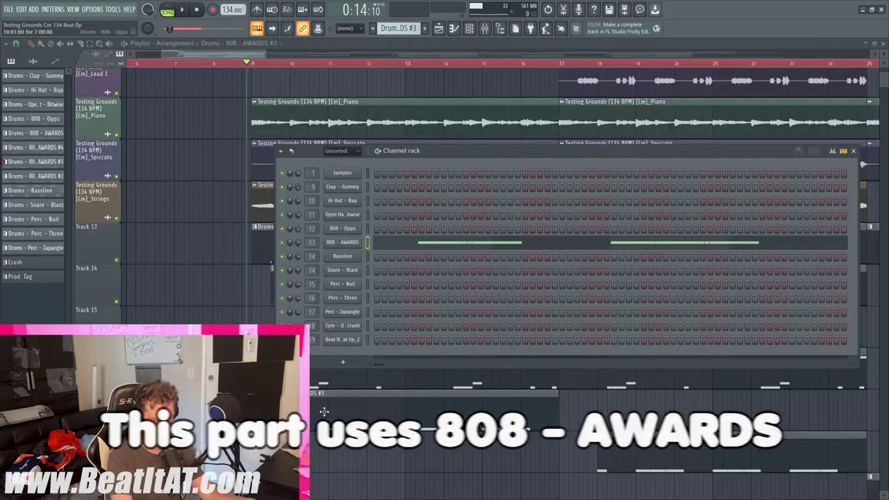
pyautogui.press('F6')
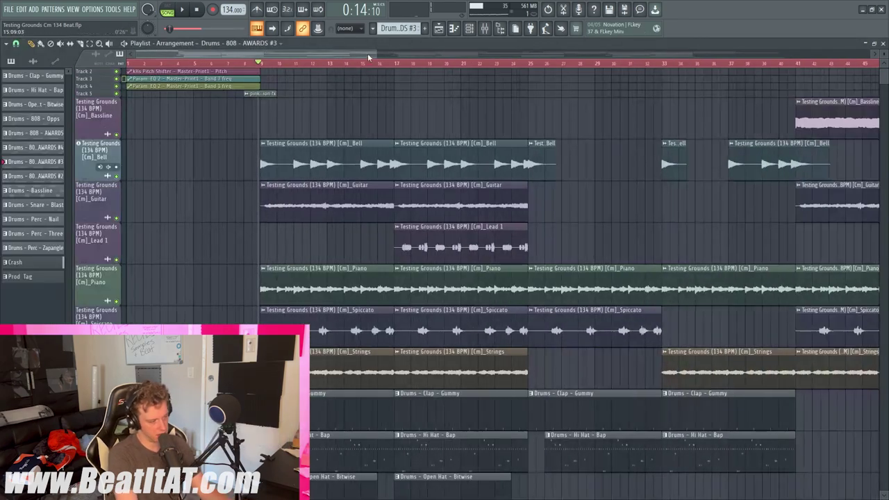
# Audition the arrangement from bar 17 onward while examining where the 808 clips change and drop out
pyautogui.click(396, 66)
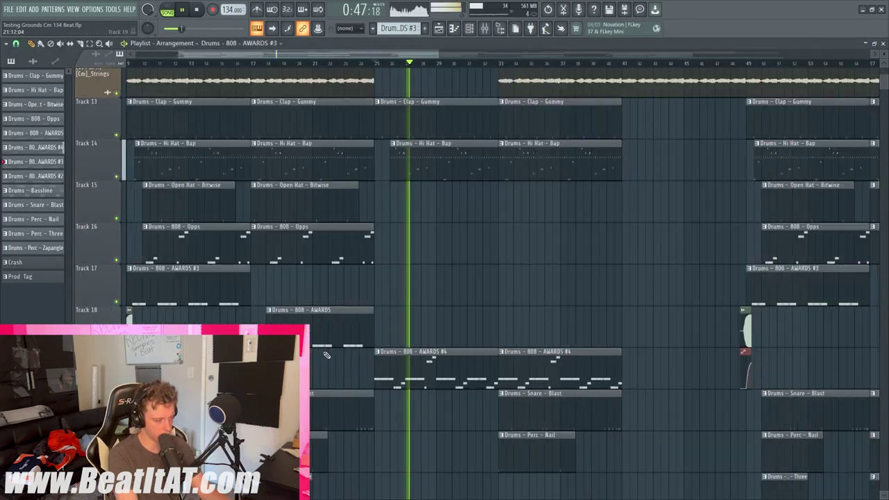
pyautogui.scroll(-3, 280, 314)
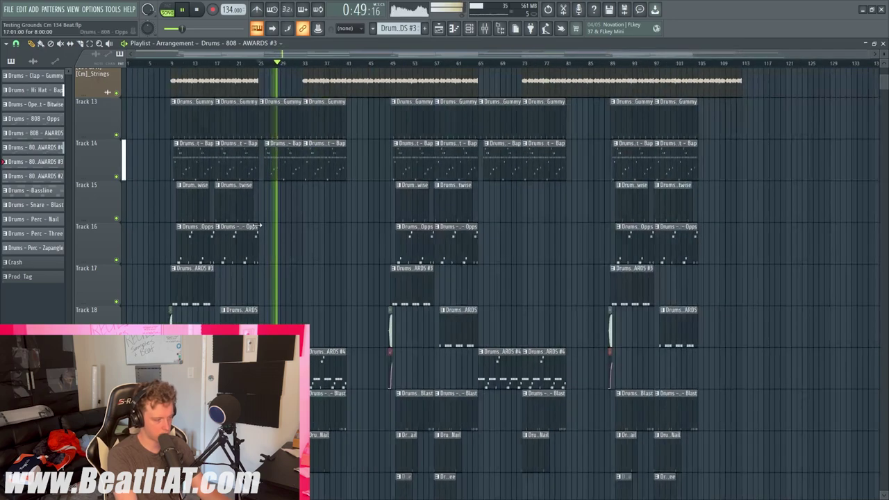
pyautogui.scroll(4, 582, 389)
pyautogui.press('space')
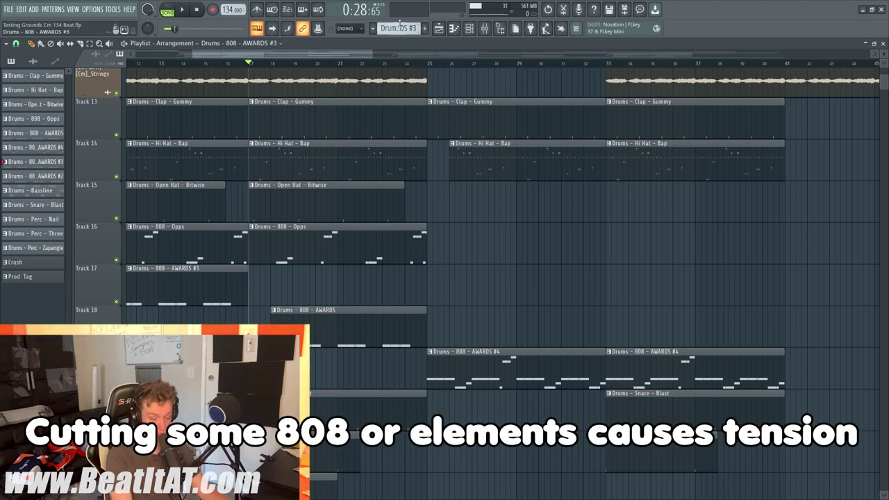
pyautogui.scroll(-3, 187, 180)
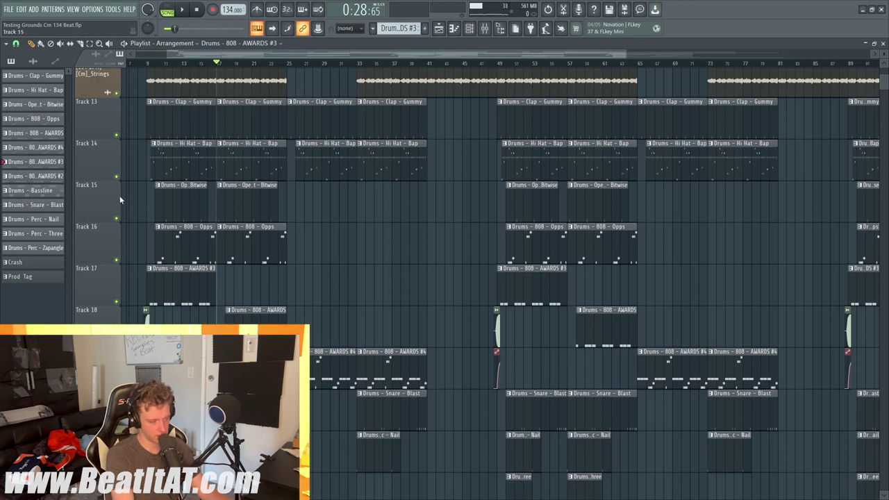
pyautogui.press('space')
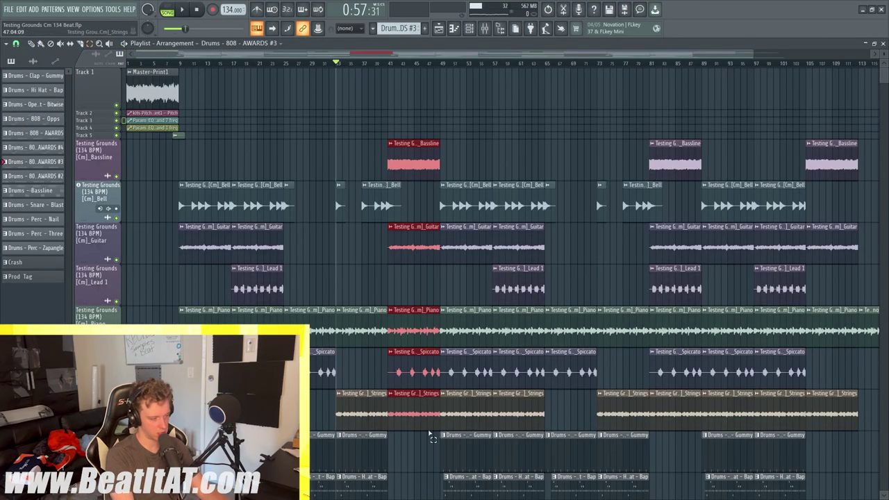
# Examine the melody and drum clips of the section from bar 41 to 49 and place the playhead at bar 41
pyautogui.scroll(-8, 425, 380)
pyautogui.scroll(7, 405, 88)
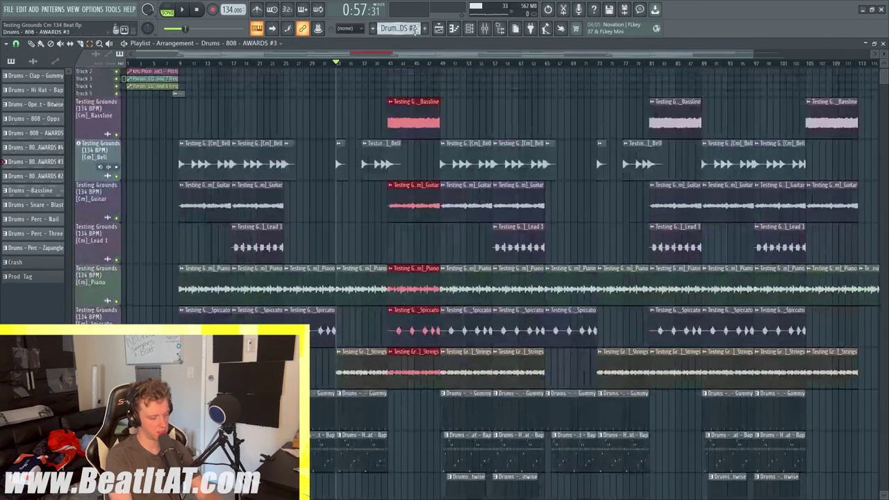
pyautogui.click(393, 63)
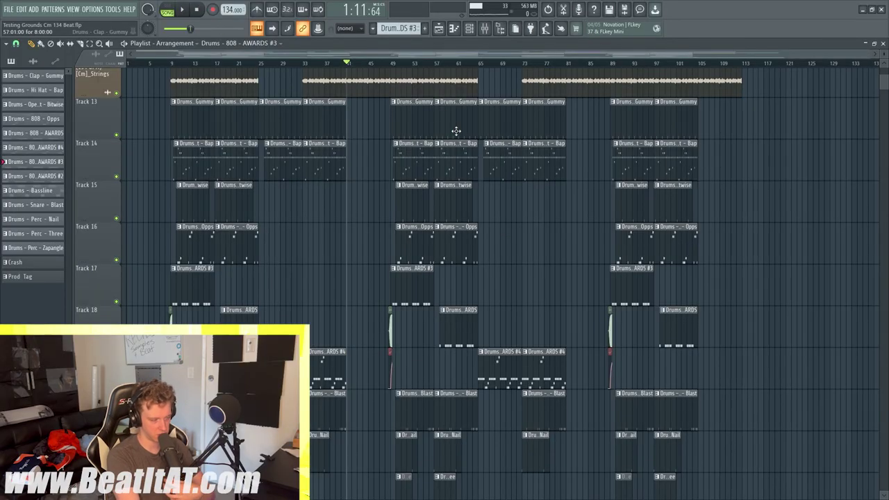
pyautogui.scroll(6, 417, 120)
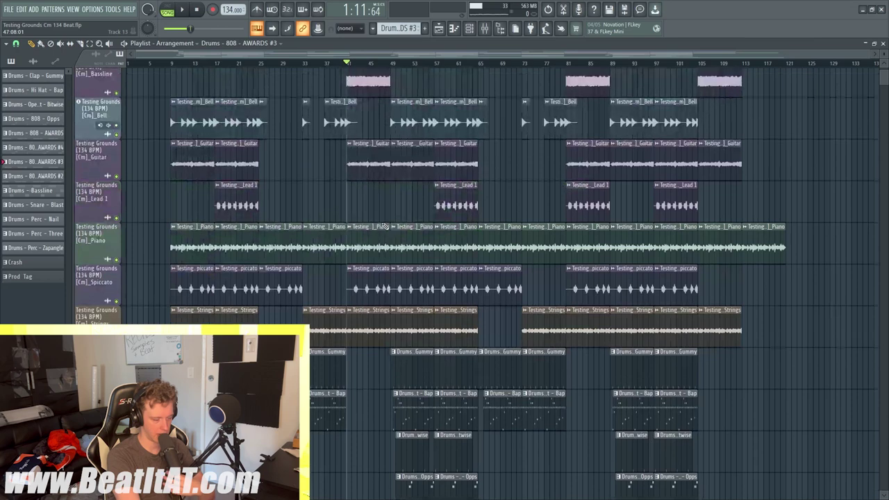